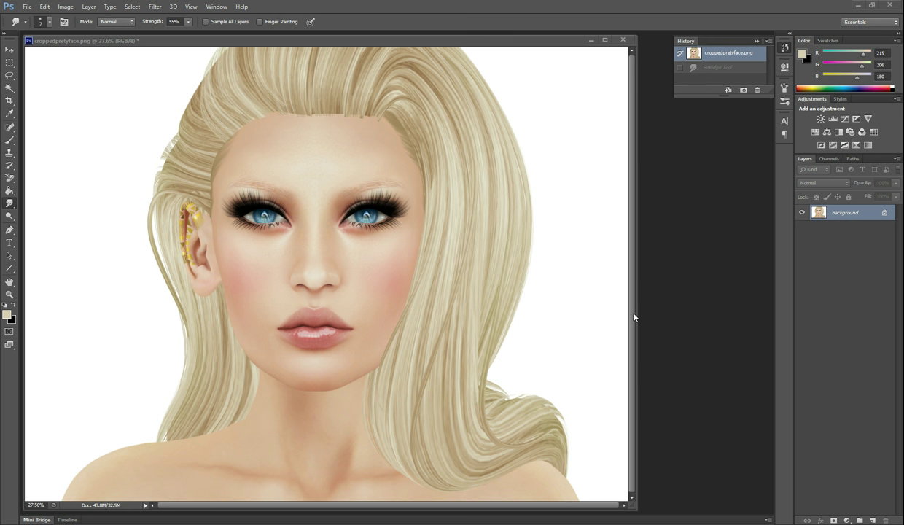
# - Zoom the portrait to 66.7% on the forehead hairline and select the Smudge Tool
pyautogui.click(336, 42)
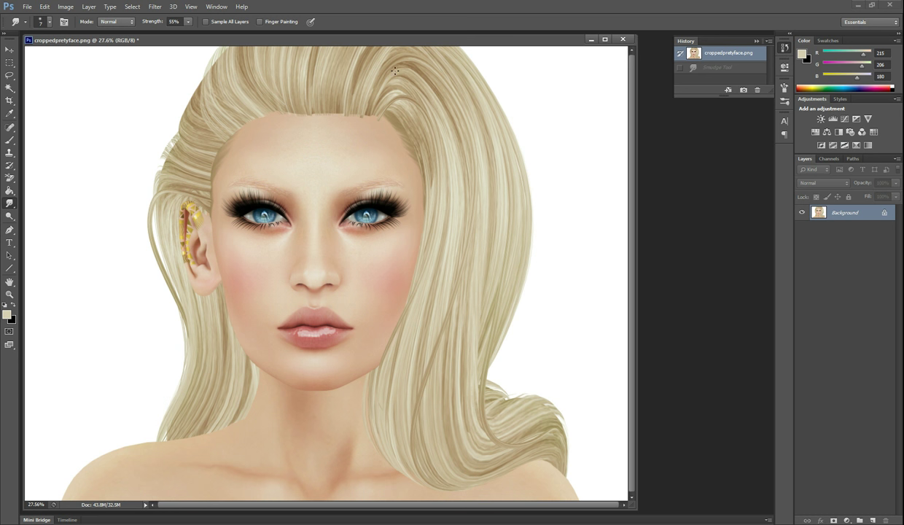
pyautogui.hotkey('ctrl', '+')
pyautogui.hotkey('ctrl', '+')
pyautogui.hotkey('ctrl', '+')
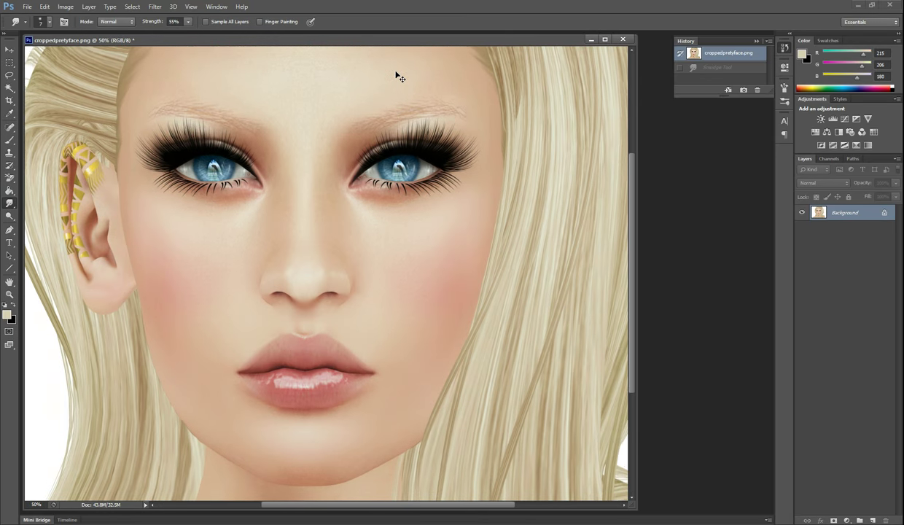
pyautogui.scroll(5, 394, 71)
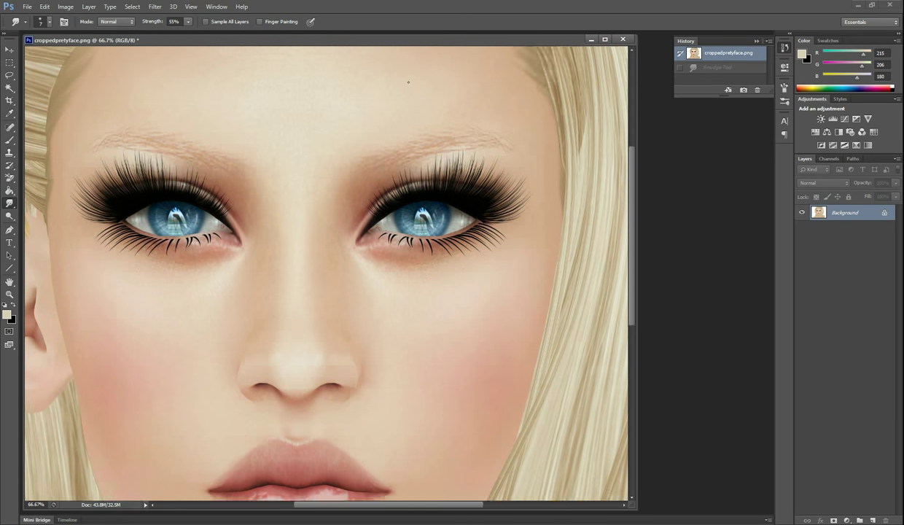
pyautogui.scroll(1, 360, 72)
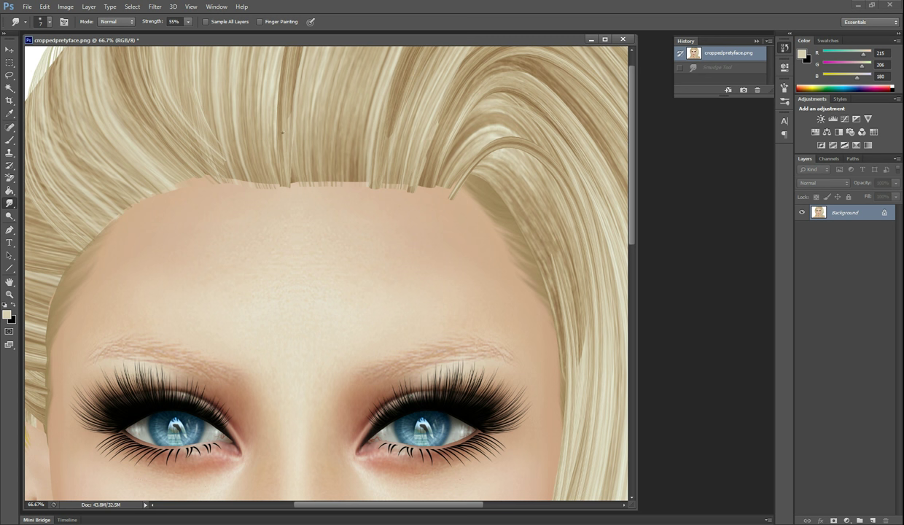
pyautogui.click(9, 202)
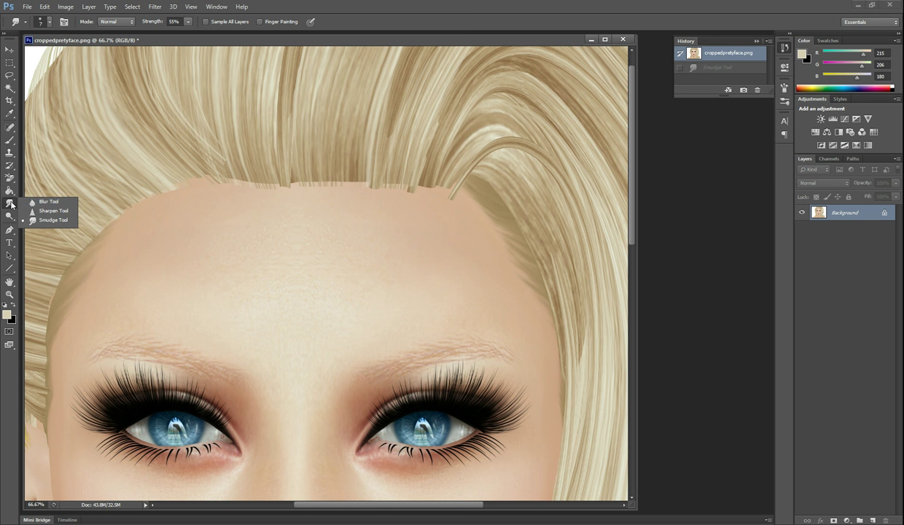
pyautogui.click(54, 220)
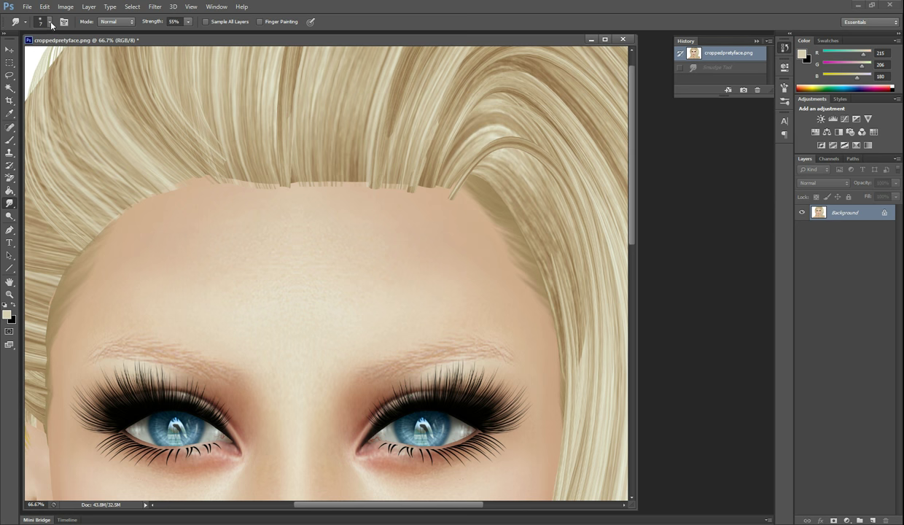
# - Set the smudge brush size to 35 px, then revert the image to its original snapshot
pyautogui.click(49, 24)
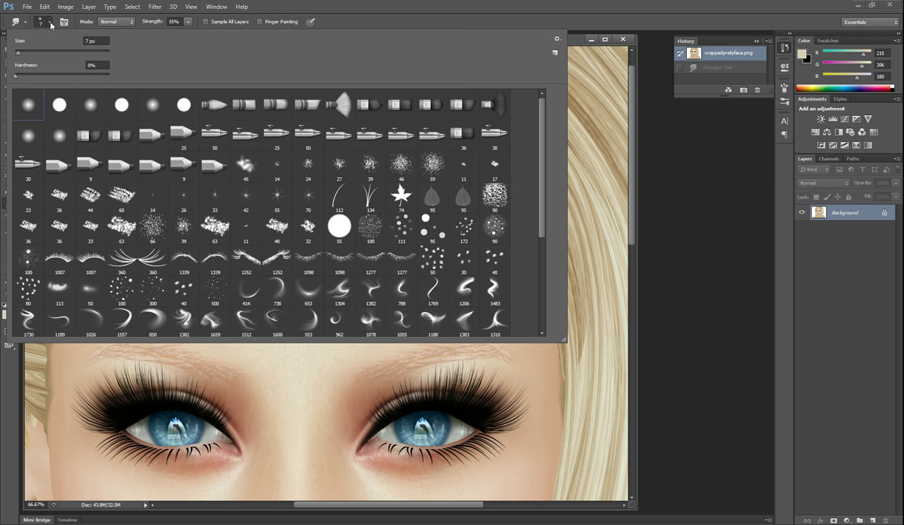
pyautogui.click(49, 23)
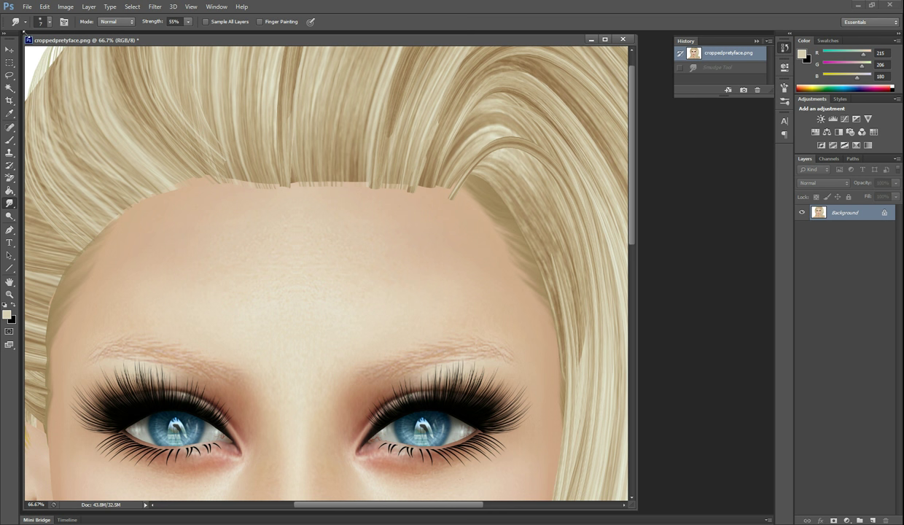
pyautogui.click(48, 22)
pyautogui.moveTo(28, 53); pyautogui.dragTo(30, 53)
pyautogui.click(48, 21)
pyautogui.hotkey('ctrl', 'z')
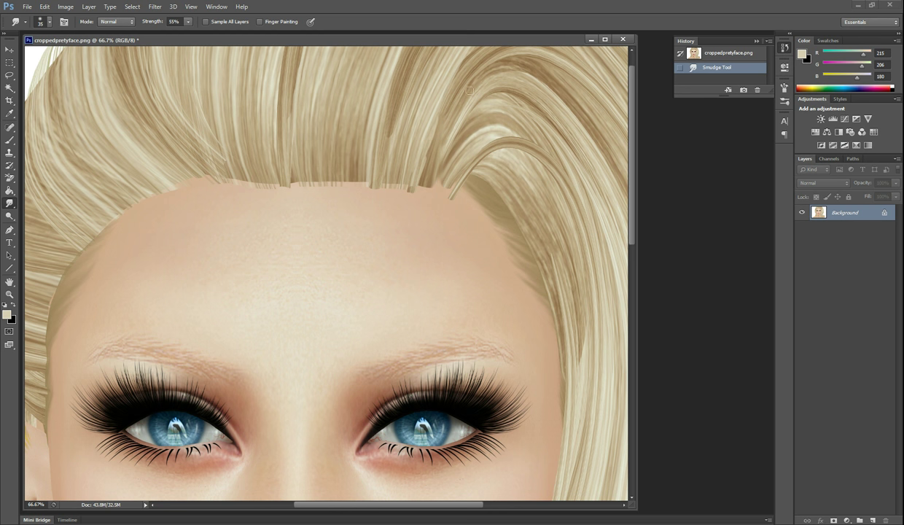
pyautogui.click(692, 54)
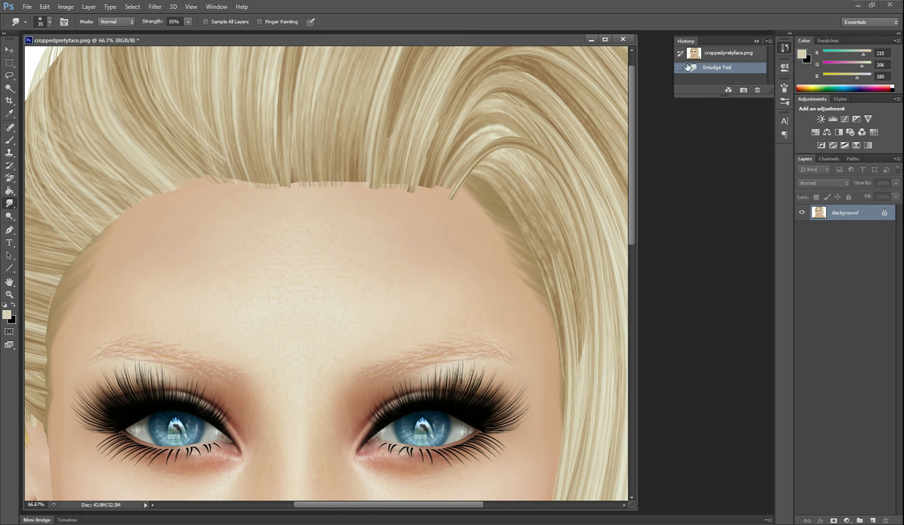
# - Shrink the smudge brush and zoom in to 100% on the forehead
pyautogui.click(45, 21)
pyautogui.moveTo(33, 55); pyautogui.dragTo(19, 57)
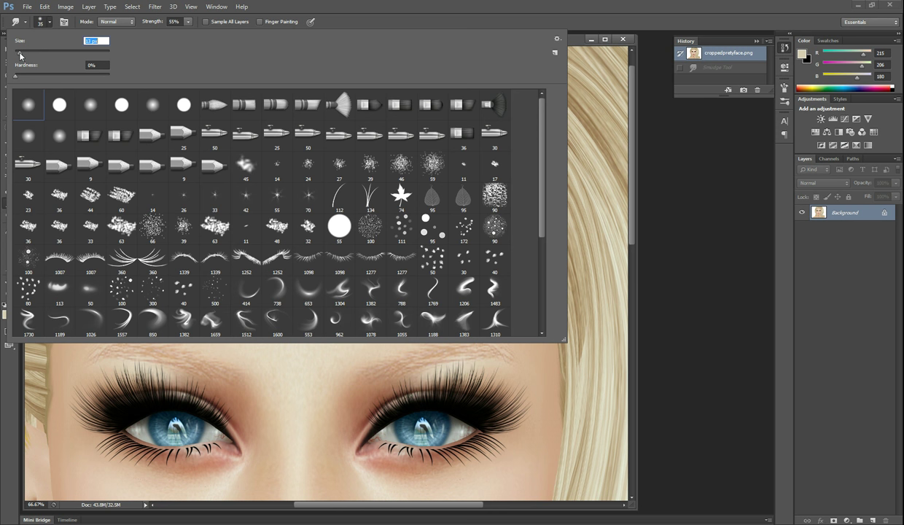
pyautogui.click(46, 23)
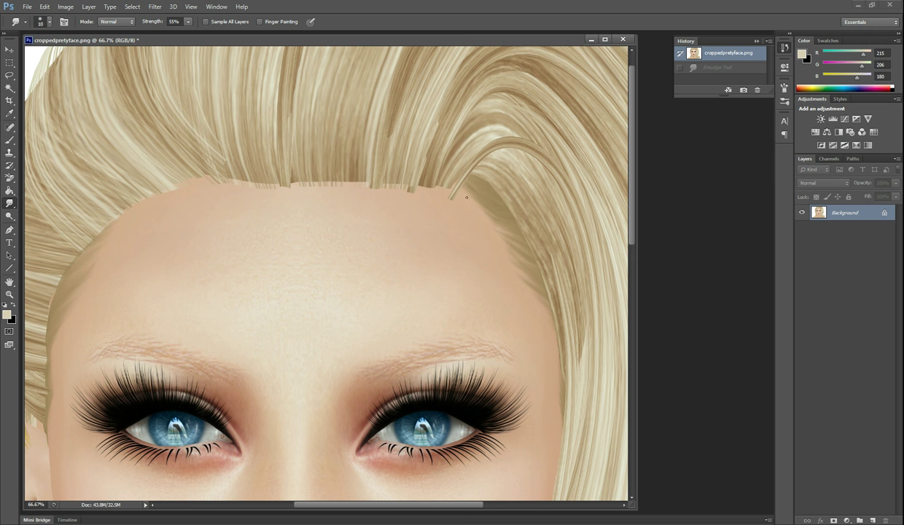
pyautogui.hotkey('ctrl', '+')
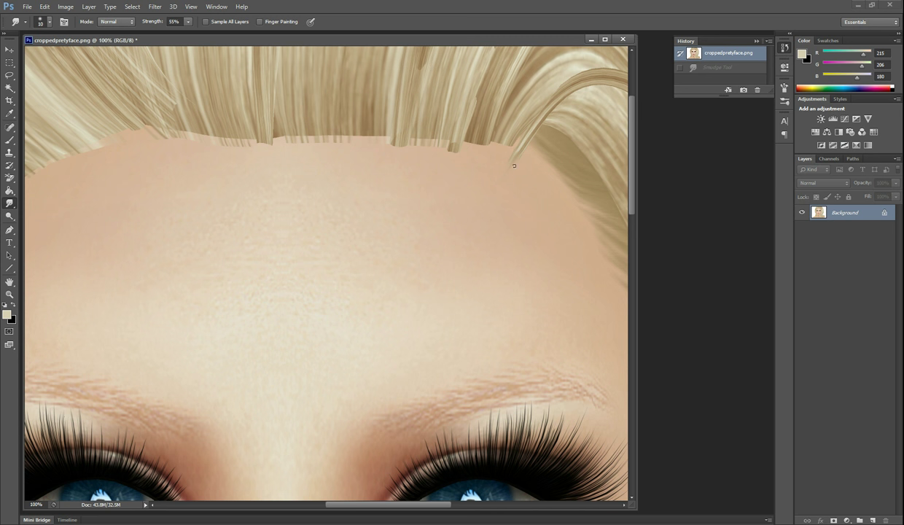
# - Revert to the original snapshot and reduce the brush to its 7 px minimum
pyautogui.click(717, 68)
pyautogui.click(728, 55)
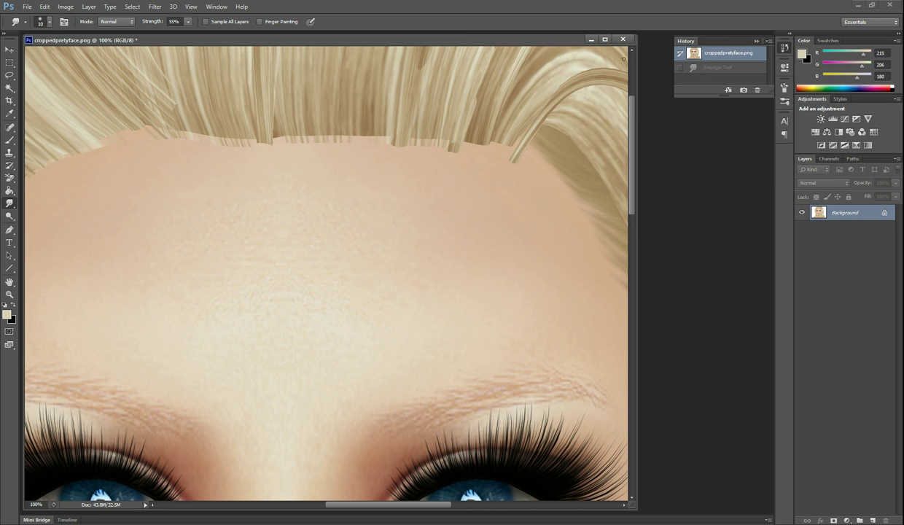
pyautogui.click(49, 22)
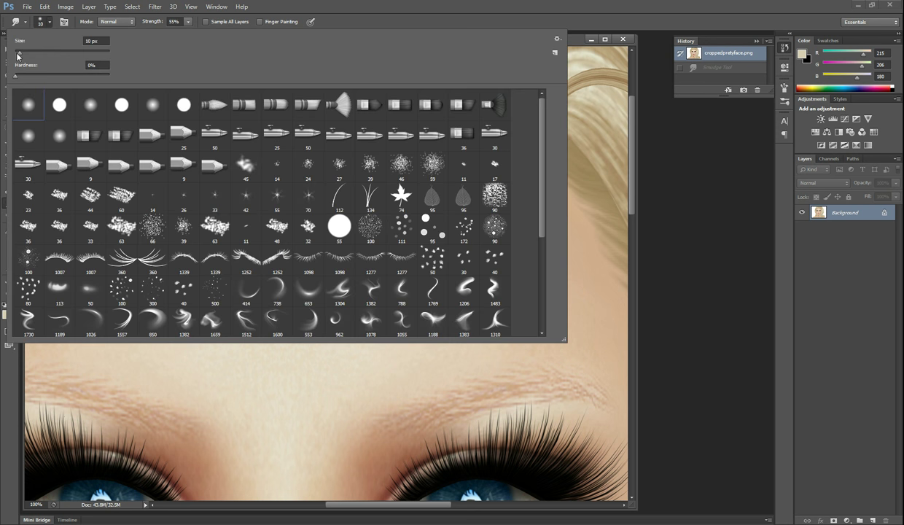
pyautogui.moveTo(20, 53); pyautogui.dragTo(16, 53)
pyautogui.click(50, 23)
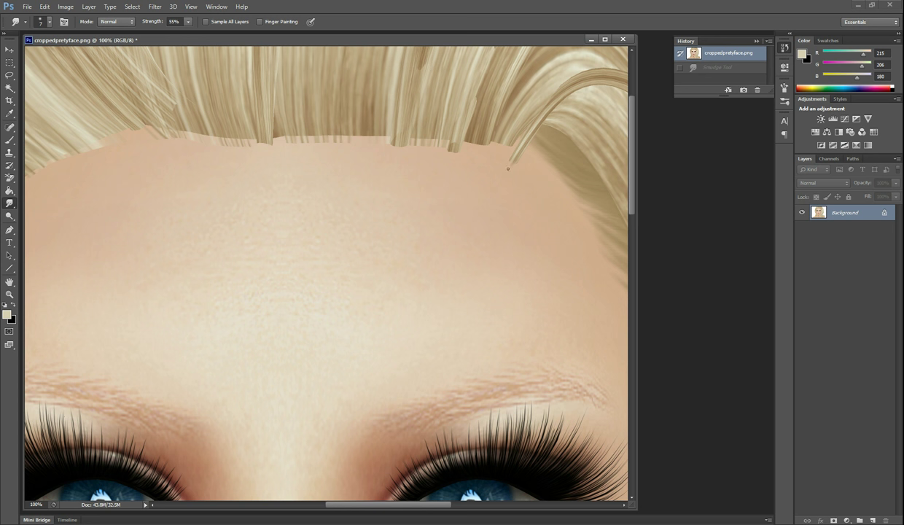
# - Smudge the hair edge beside the strand into the forehead, then compare with the original snapshot
pyautogui.hotkey('ctrl', 'z')
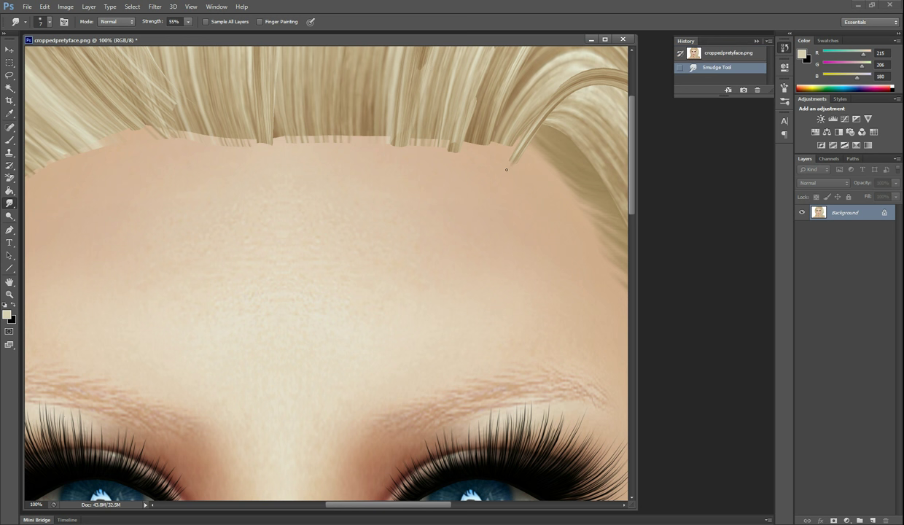
pyautogui.moveTo(508, 169); pyautogui.dragTo(509, 172)
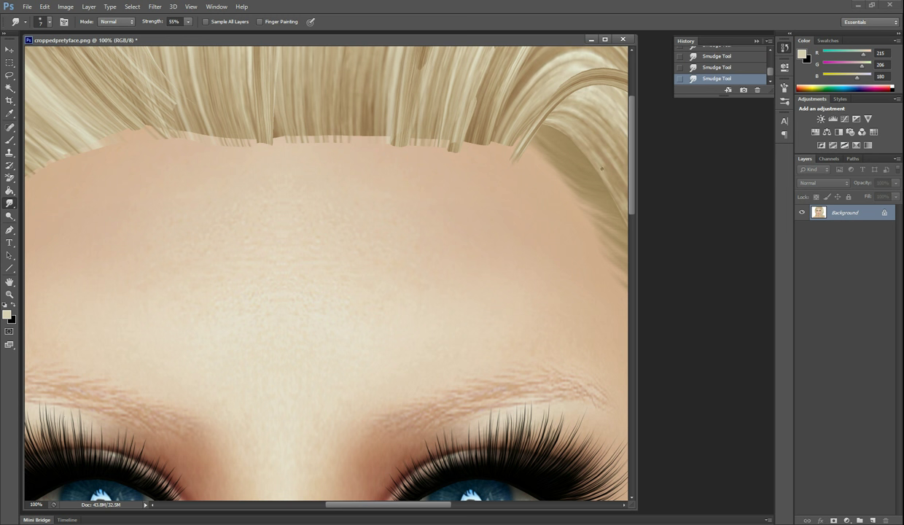
pyautogui.scroll(3, 711, 60)
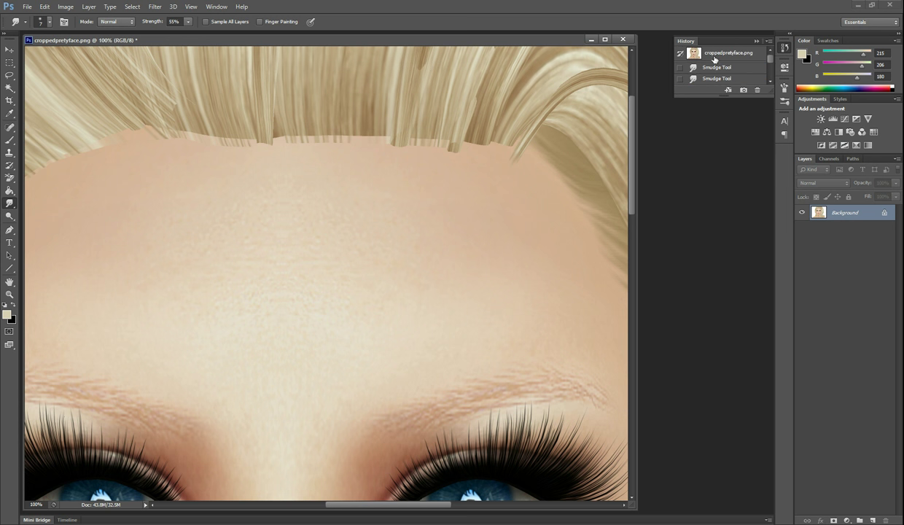
pyautogui.click(696, 53)
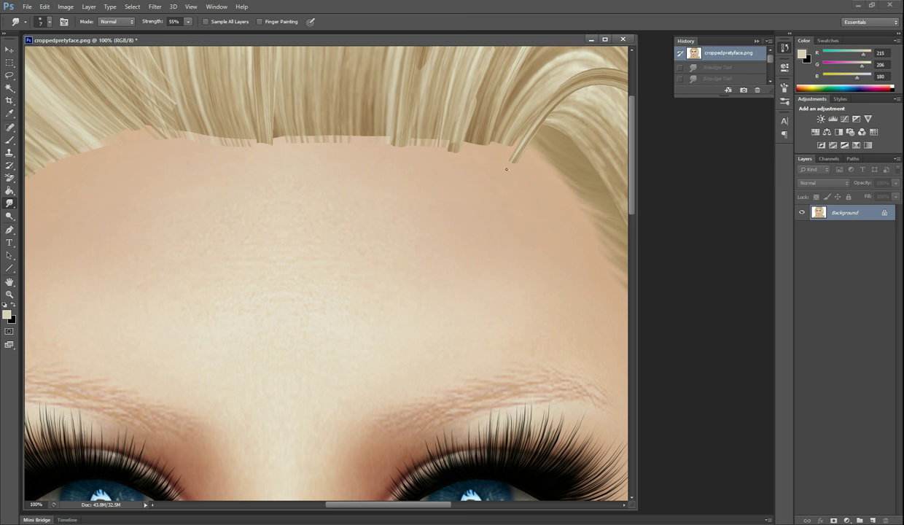
pyautogui.scroll(-3, 699, 65)
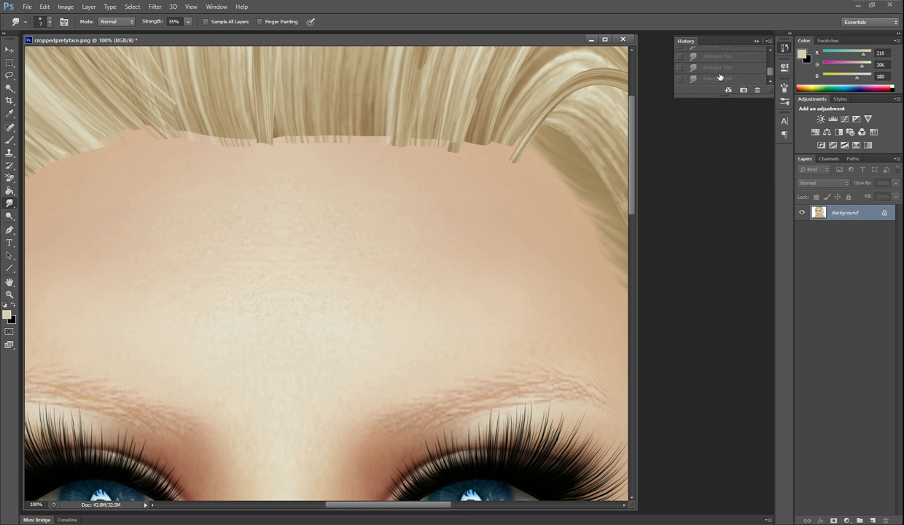
# - Restore the latest Smudge Tool state in History to continue smoothing the right hairline
pyautogui.click(716, 79)
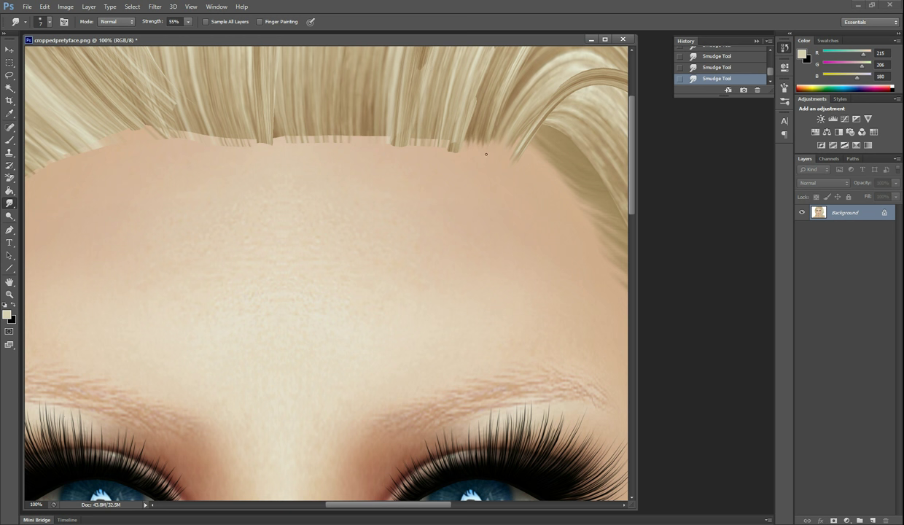
pyautogui.scroll(5, 700, 66)
# - Compare the original hairline with the smudged version, then restore the smudge edits
pyautogui.click(708, 56)
pyautogui.scroll(-5, 705, 65)
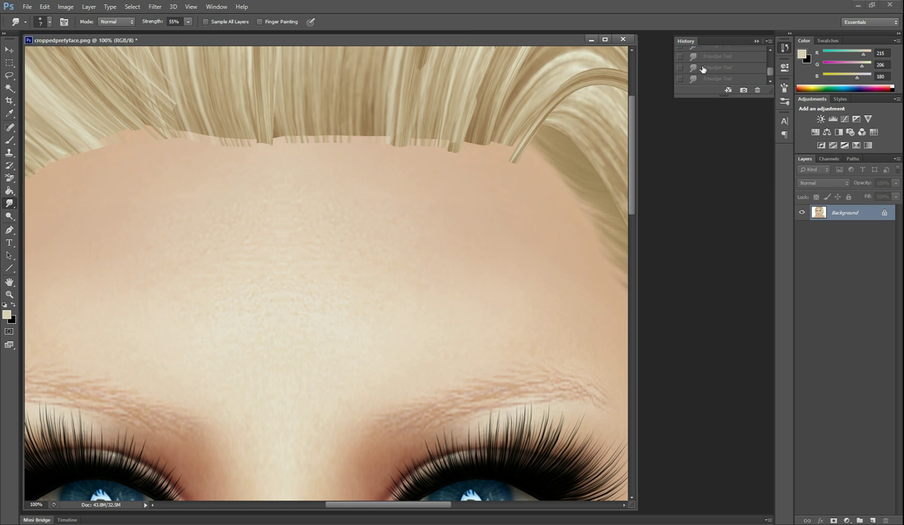
pyautogui.click(702, 79)
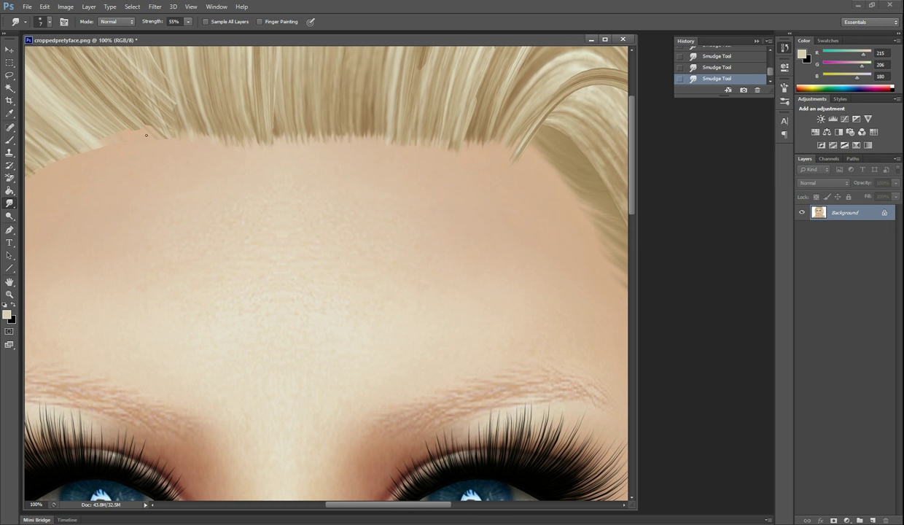
# - Drag short 55% strength smudge strokes from the hair down into the top of the forehead
pyautogui.hscroll(-5, 364, 465)
pyautogui.scroll(3, 321, 355)
pyautogui.scroll(2, 341, 189)
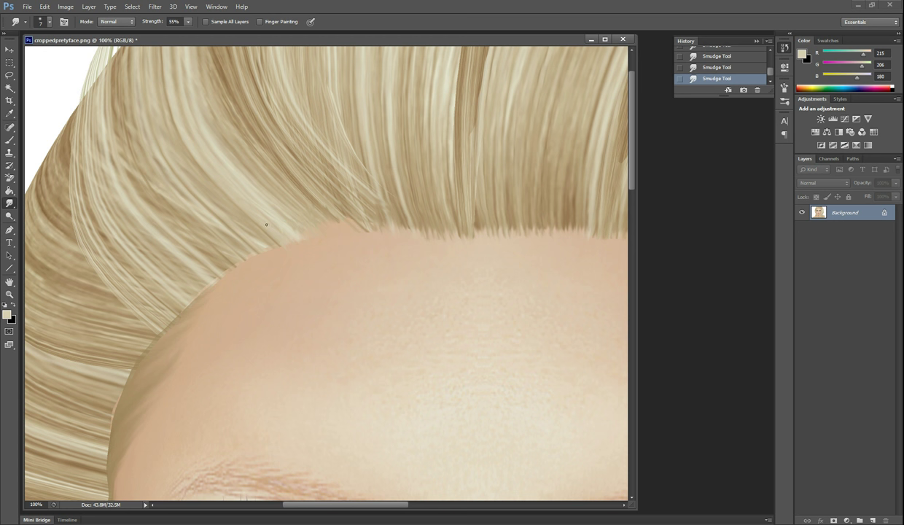
pyautogui.moveTo(258, 242); pyautogui.dragTo(268, 252)
# - Step through the History smudge states, then smudge the hairline down along the left temple
pyautogui.scroll(-5, 127, 262)
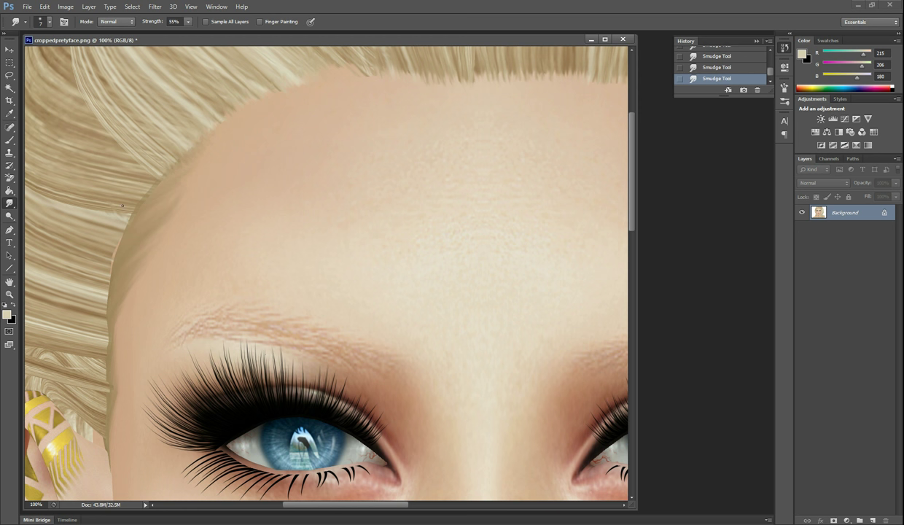
pyautogui.click(698, 69)
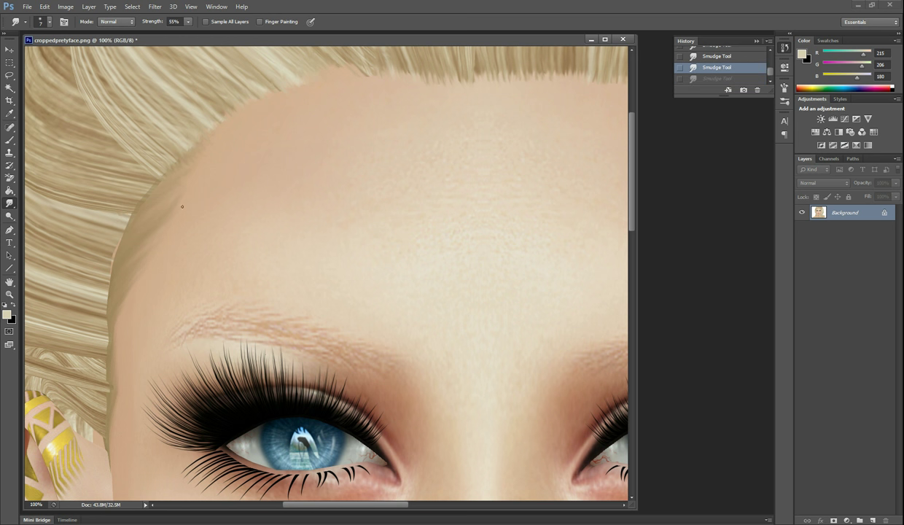
pyautogui.click(698, 78)
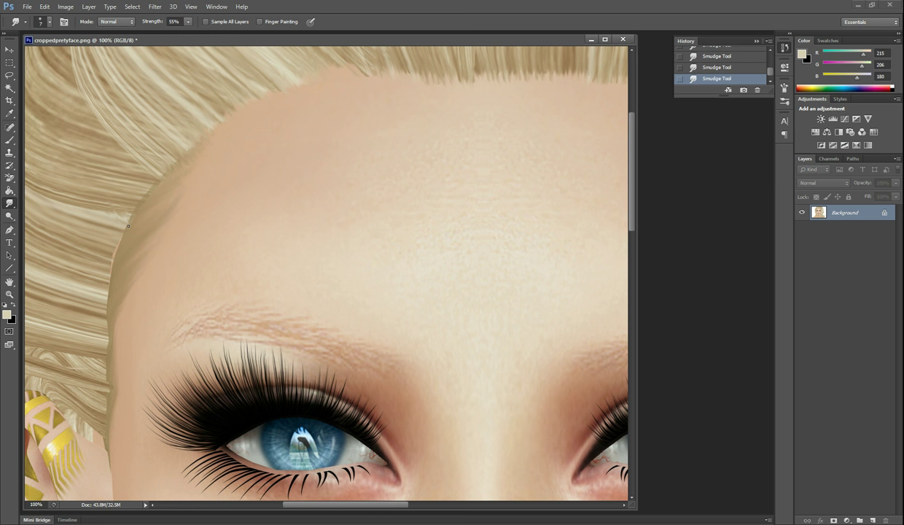
pyautogui.click(721, 68)
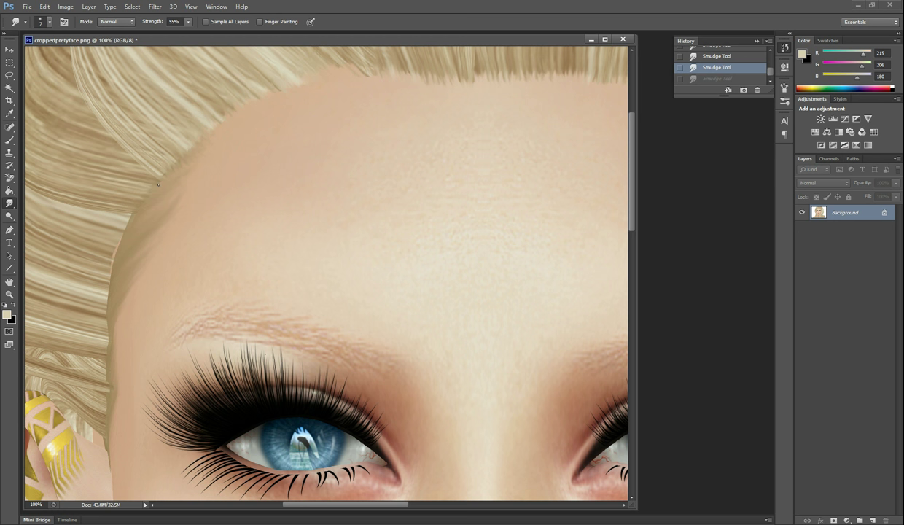
pyautogui.hotkey('ctrl', 'z')
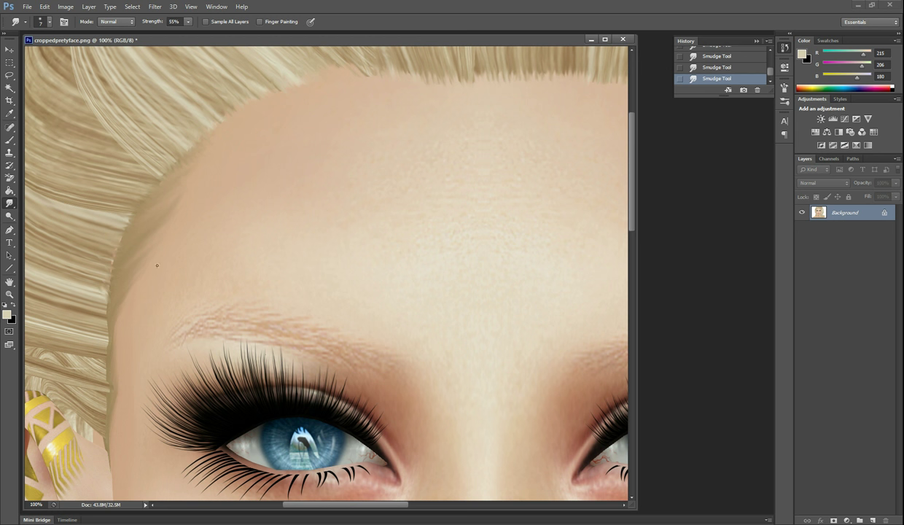
pyautogui.click(685, 67)
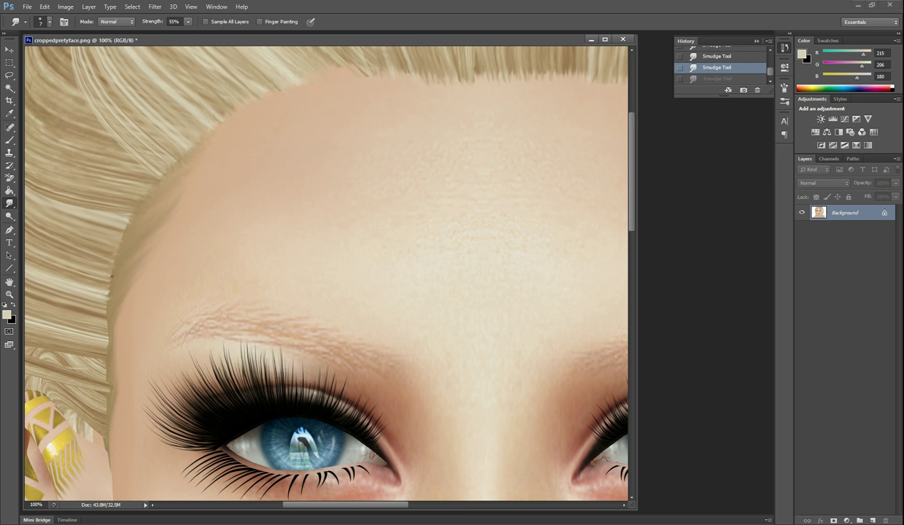
pyautogui.moveTo(111, 276); pyautogui.dragTo(108, 295)
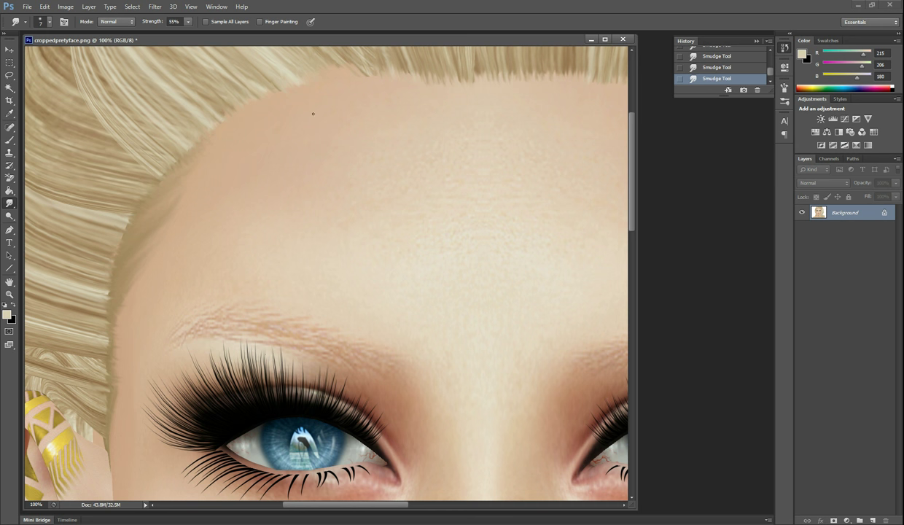
# - Fit the portrait on screen, compare with the croppedpretyface.png original, then restore the last Smudge state
pyautogui.click(187, 8)
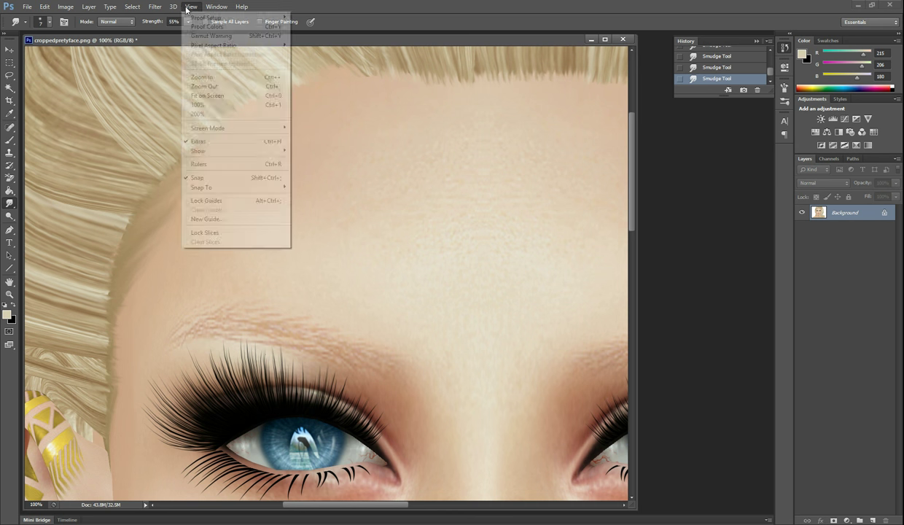
pyautogui.click(213, 95)
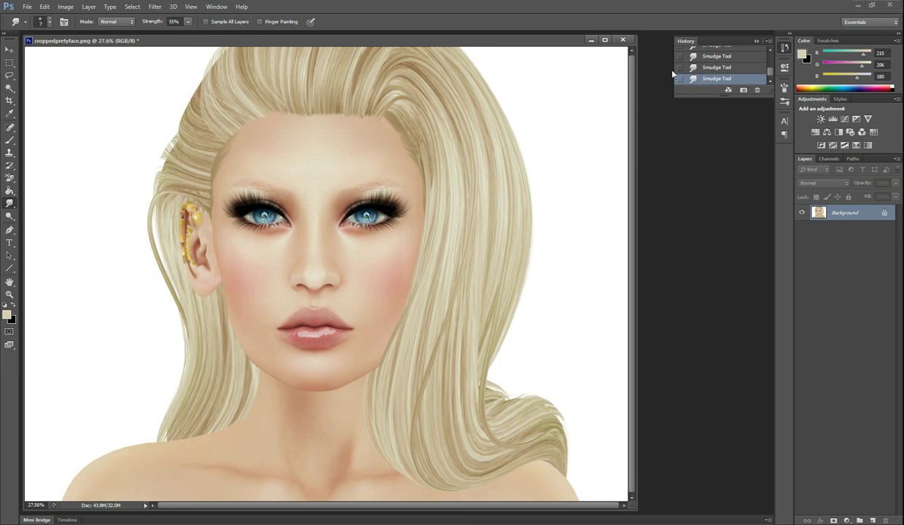
pyautogui.scroll(5, 707, 62)
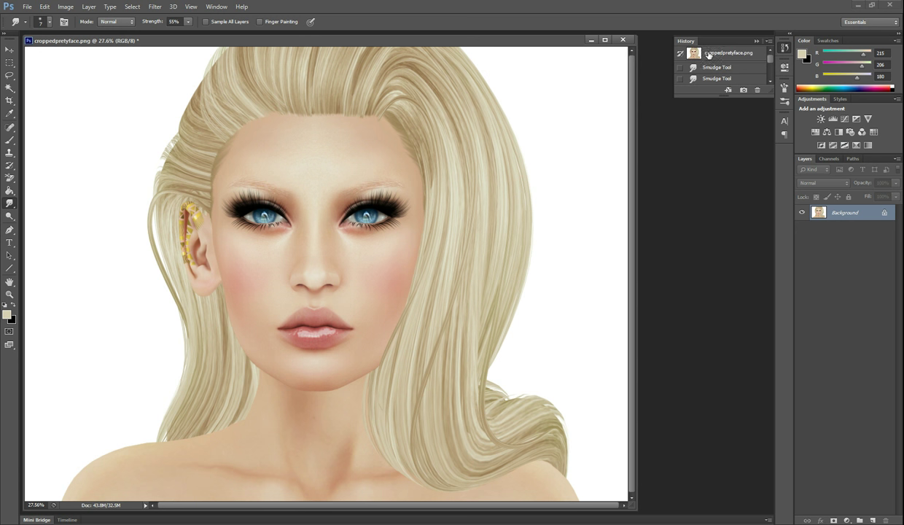
pyautogui.click(708, 54)
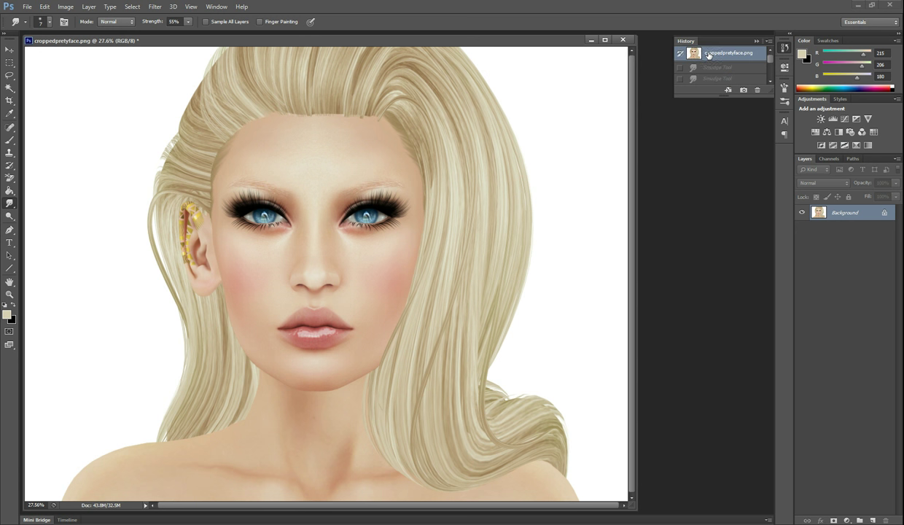
pyautogui.scroll(-4, 711, 60)
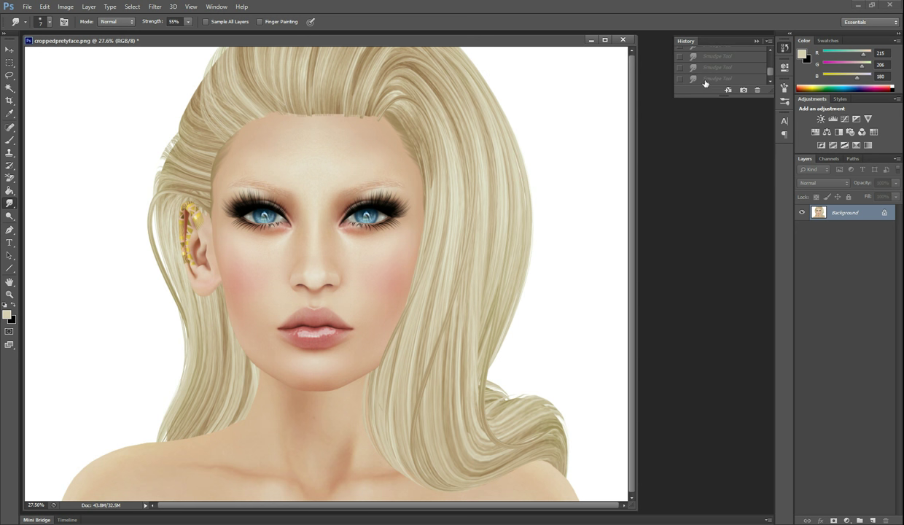
pyautogui.click(685, 79)
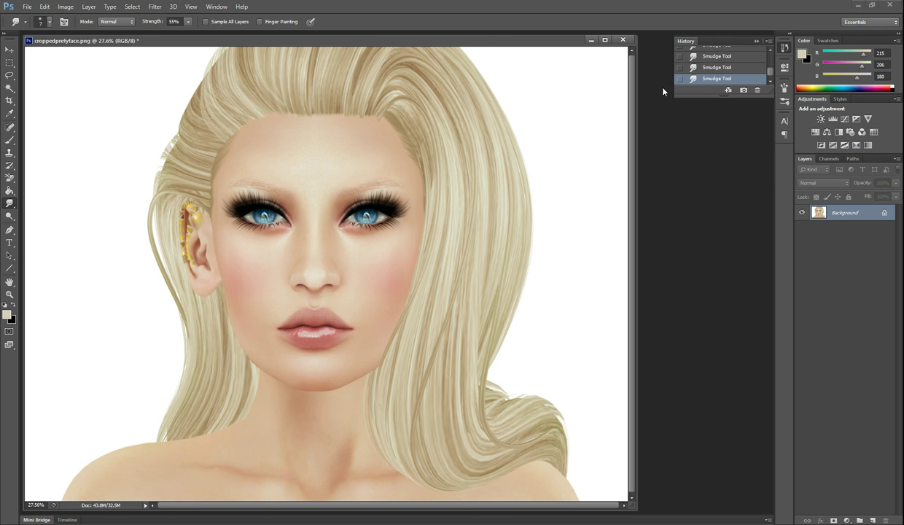
# - Zoom to 66.7% on the face and choose the Clone Stamp with a soft 55 px, 34% opacity brush
pyautogui.hotkey('ctrl', '+')
pyautogui.hotkey('ctrl', '+')
pyautogui.hotkey('ctrl', '+')
pyautogui.scroll(10, 523, 227)
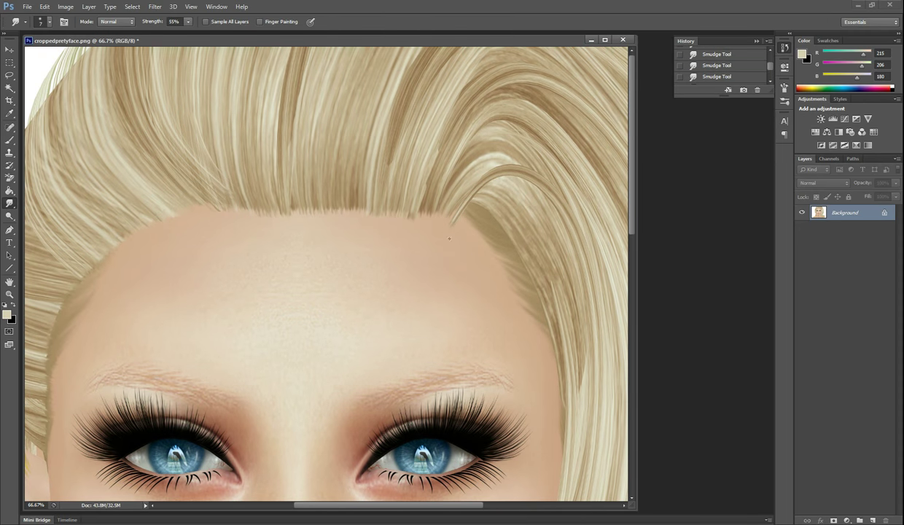
pyautogui.scroll(-1, 381, 197)
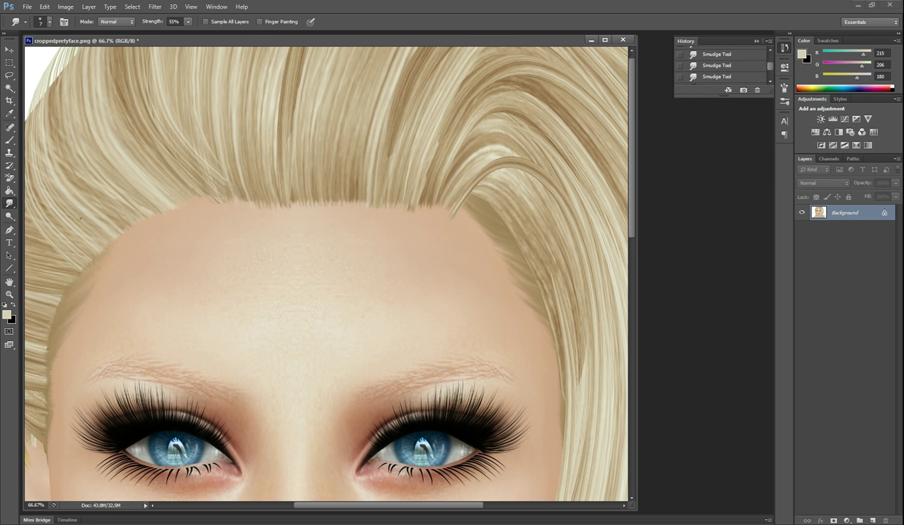
pyautogui.click(11, 156)
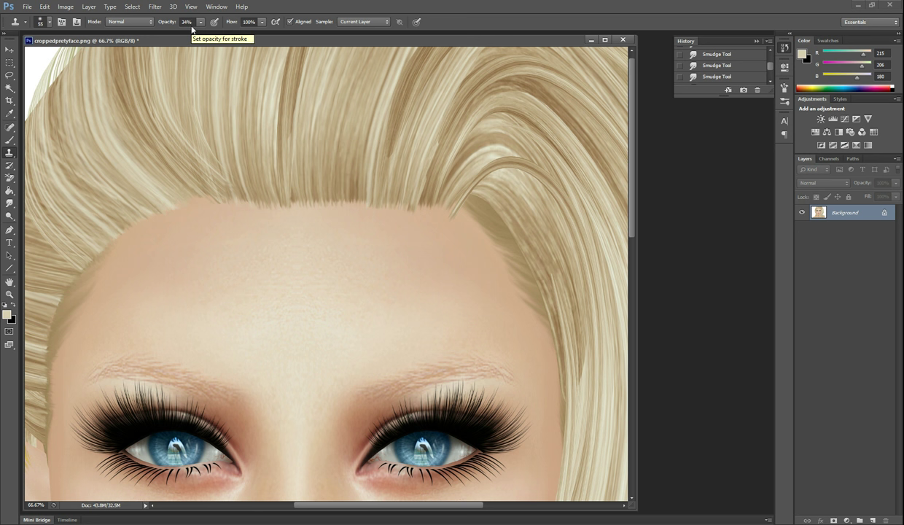
pyautogui.click(50, 23)
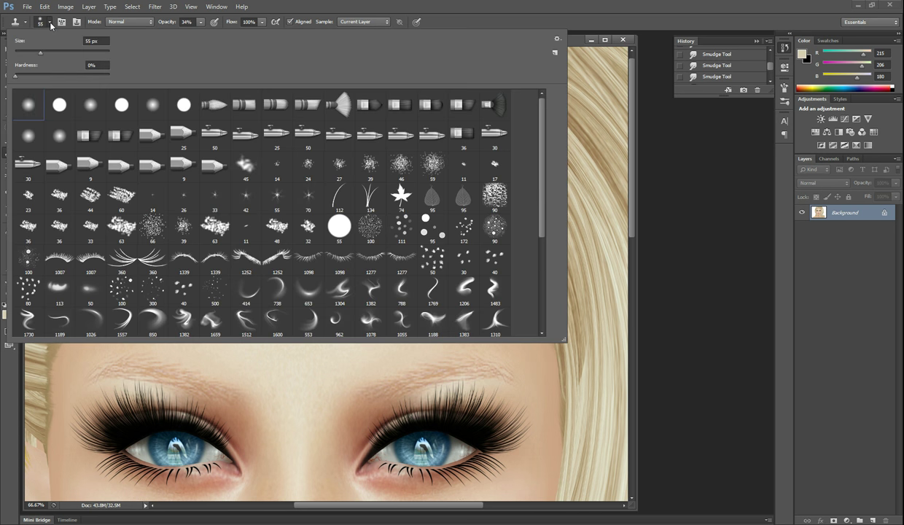
pyautogui.click(50, 24)
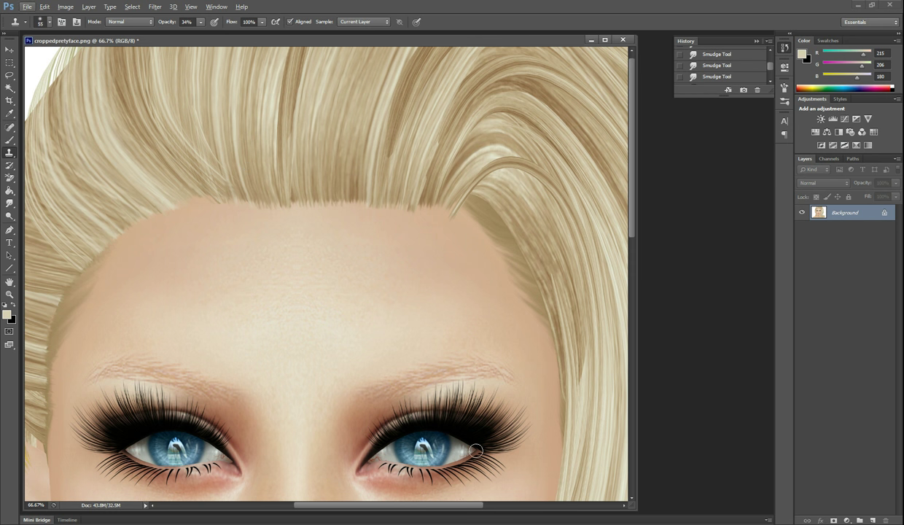
# - Pan to the left temple and try a clone stroke up the hairline, then undo it
pyautogui.moveTo(455, 504); pyautogui.dragTo(363, 504)
pyautogui.scroll(-1, 359, 410)
pyautogui.scroll(-3, 359, 411)
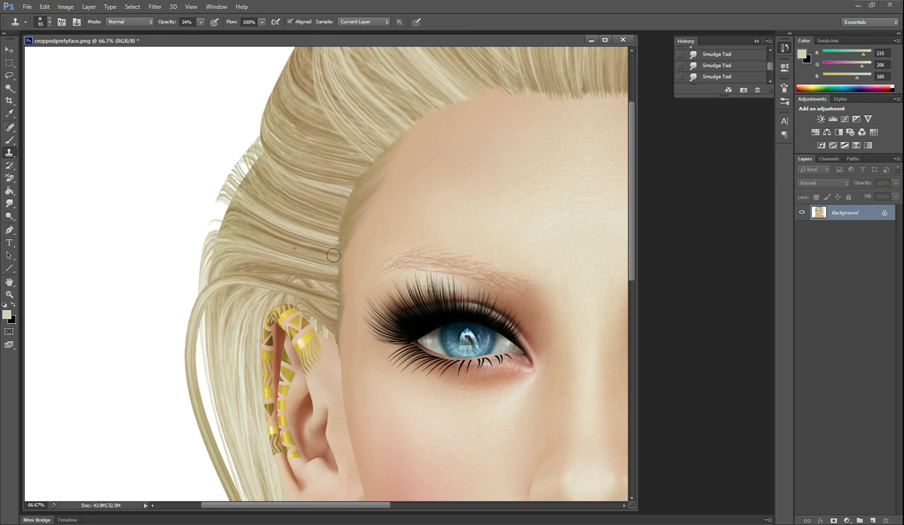
pyautogui.moveTo(334, 255)
pyautogui.mouseDown()
pyautogui.moveTo(346, 191)
pyautogui.moveTo(332, 324)
pyautogui.mouseUp()
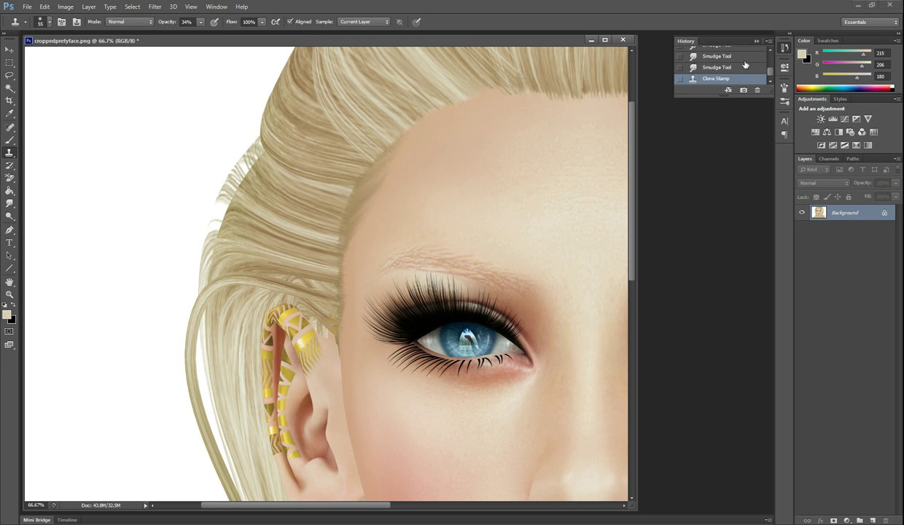
pyautogui.click(718, 68)
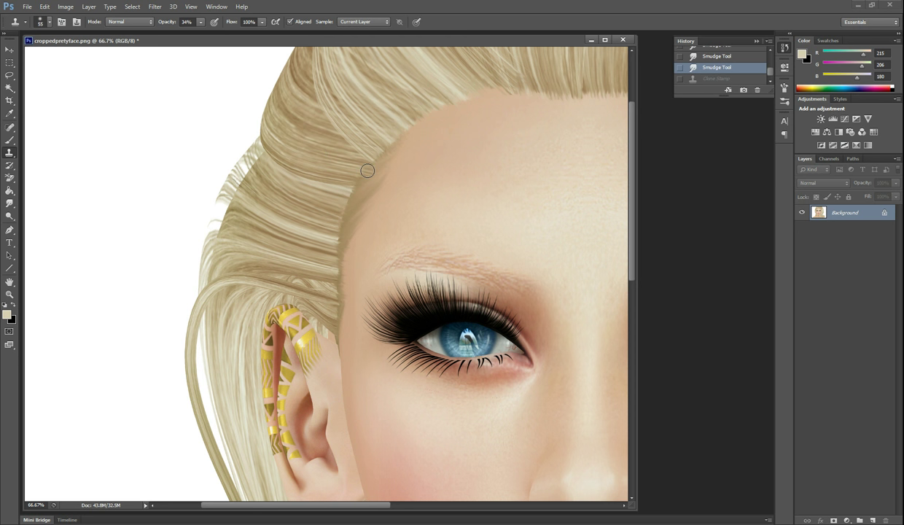
# - Clone hair texture over the left temple hairline in two strokes, checking the earlier state in between
pyautogui.moveTo(365, 169)
pyautogui.mouseDown()
pyautogui.moveTo(336, 231)
pyautogui.moveTo(336, 310)
pyautogui.mouseUp()
pyautogui.click(734, 71)
pyautogui.click(726, 79)
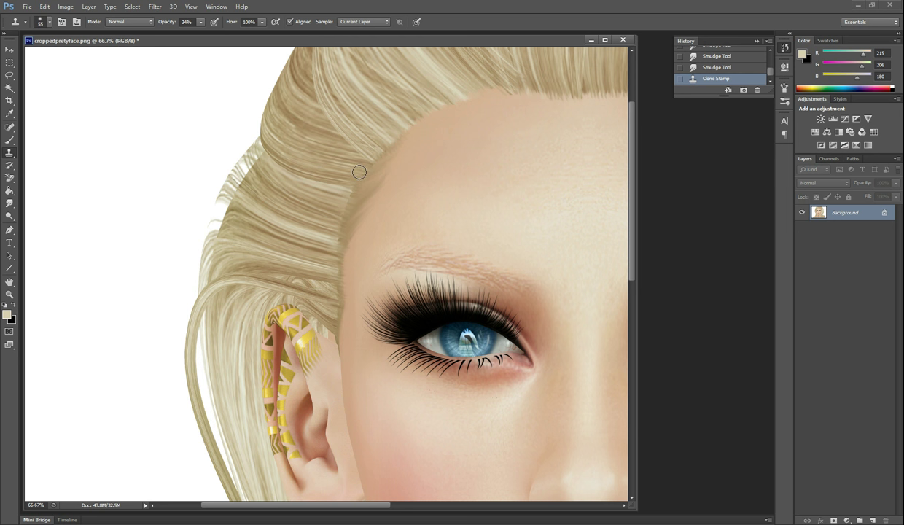
pyautogui.moveTo(358, 171)
pyautogui.mouseDown()
pyautogui.moveTo(349, 167)
pyautogui.moveTo(345, 198)
pyautogui.moveTo(327, 219)
pyautogui.moveTo(332, 280)
pyautogui.moveTo(322, 315)
pyautogui.mouseUp()
# - Fit the whole portrait on screen and compare the hairline before and after the clone strokes
pyautogui.click(191, 7)
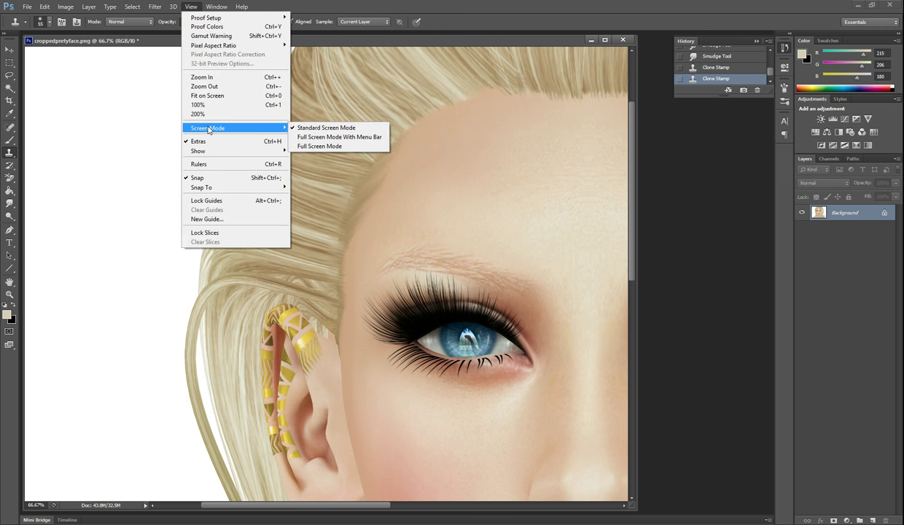
pyautogui.click(208, 97)
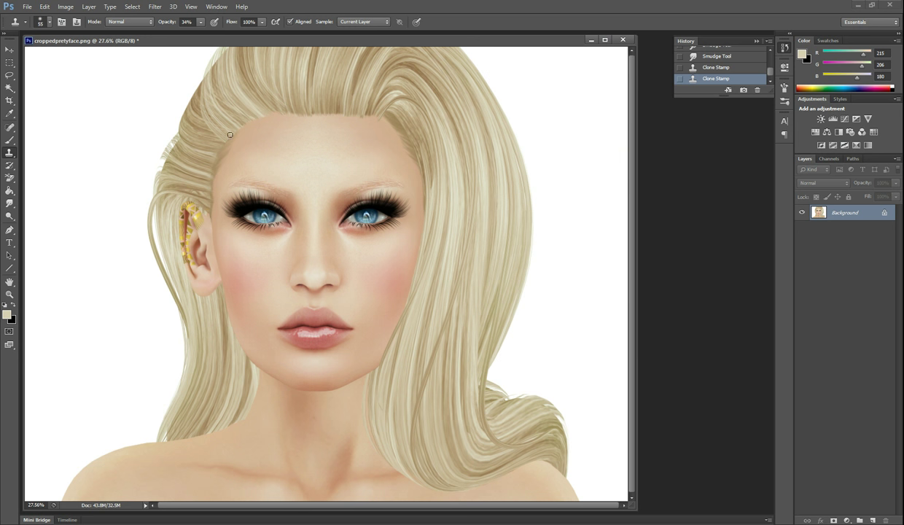
pyautogui.click(733, 57)
pyautogui.click(707, 79)
# - Compare the original unedited snapshot with the retouched hairline twice, ending with all smudge and clone edits restored
pyautogui.scroll(3, 722, 64)
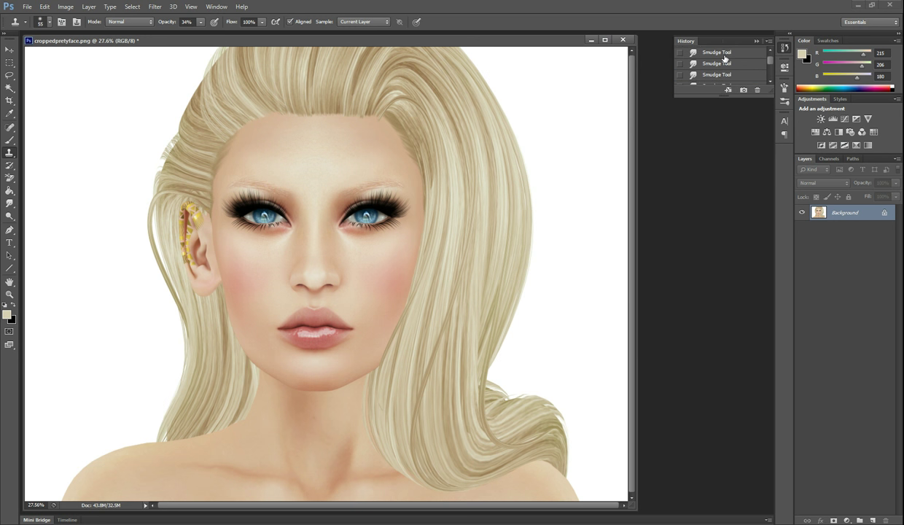
pyautogui.click(725, 55)
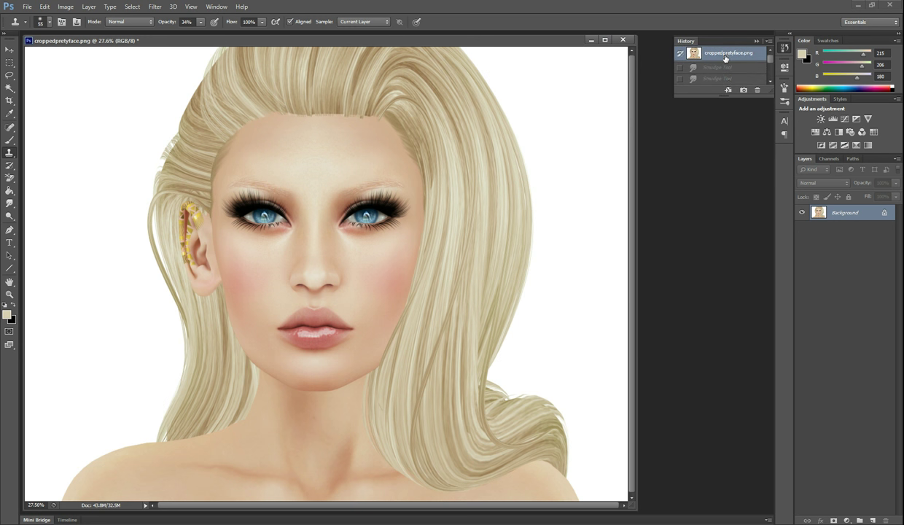
pyautogui.scroll(-3, 706, 78)
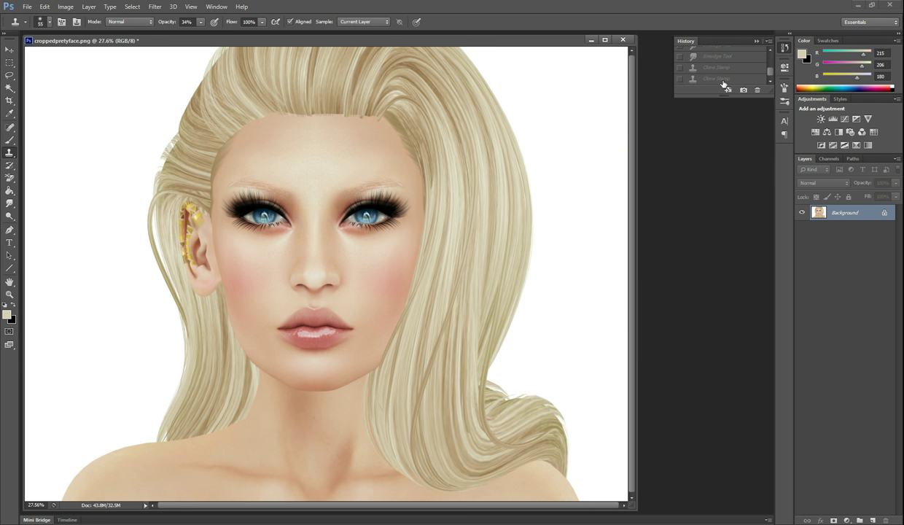
pyautogui.click(723, 80)
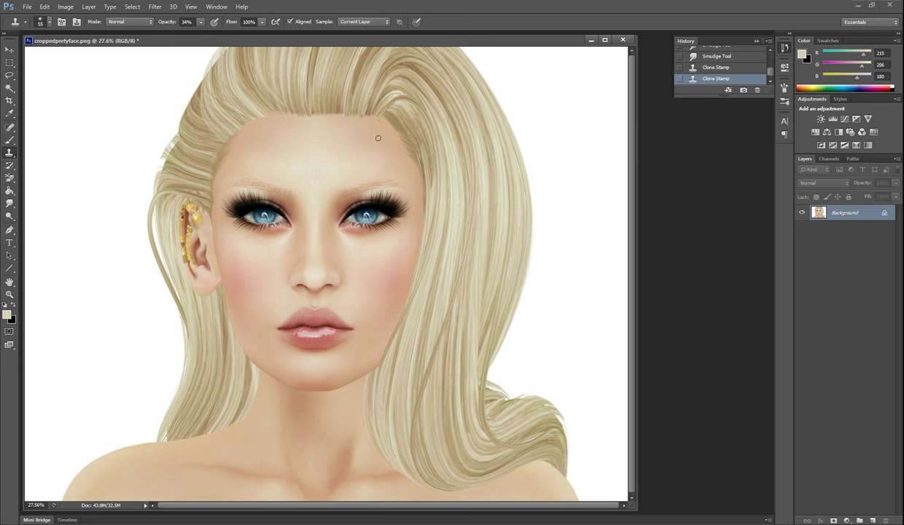
pyautogui.scroll(5, 696, 73)
pyautogui.click(719, 55)
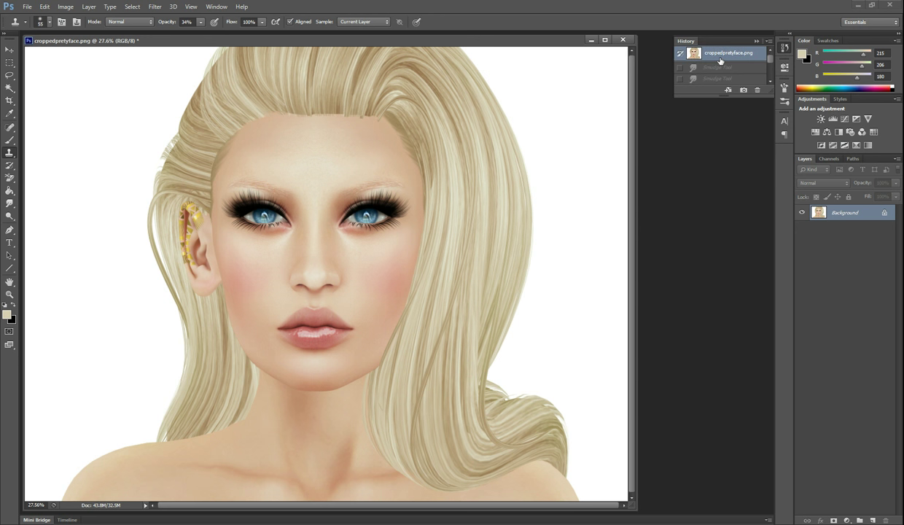
pyautogui.scroll(-5, 710, 73)
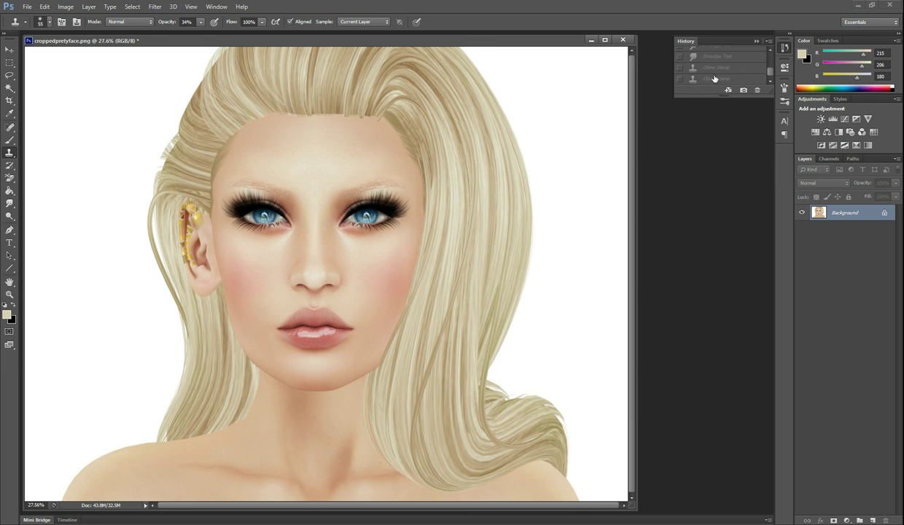
pyautogui.click(690, 79)
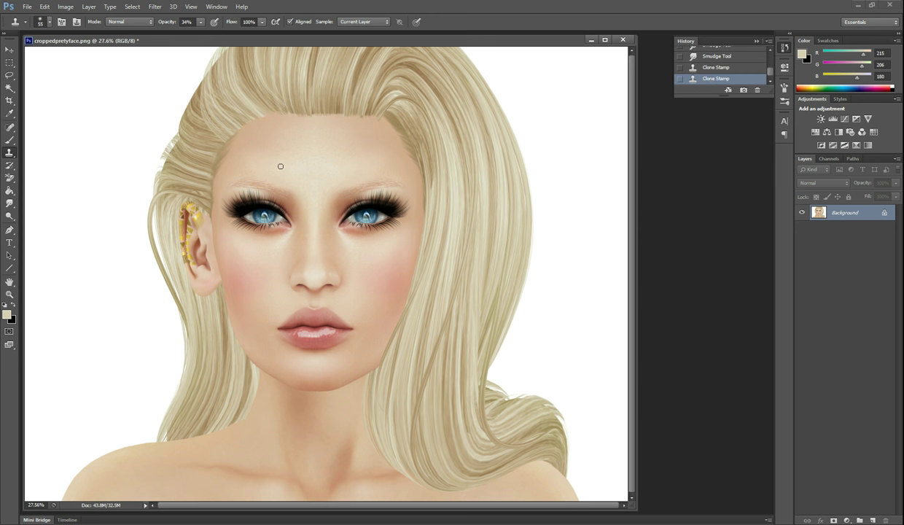